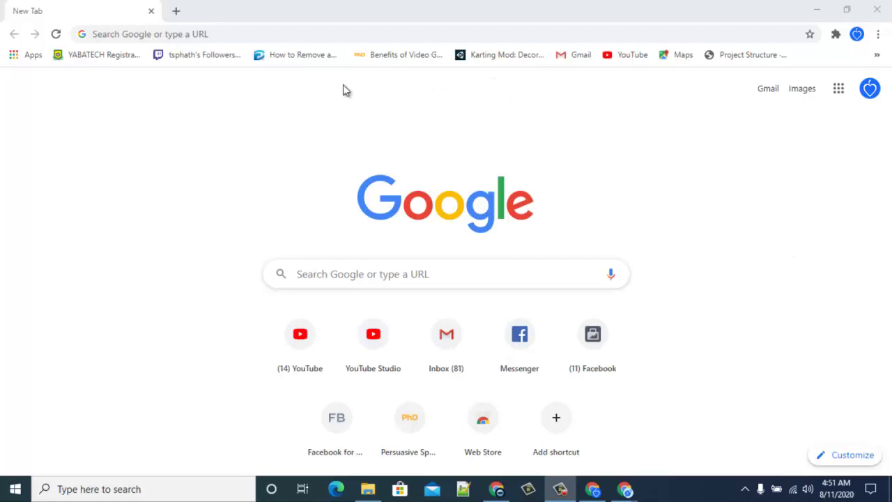
- Open the Facebook Business Resource Hub at facebook.com/business/resources
click(245, 34)
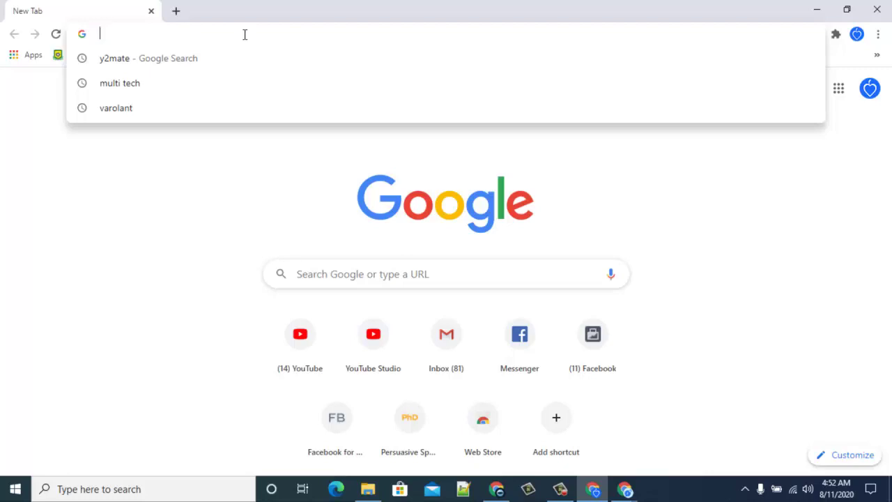
text(faceb)
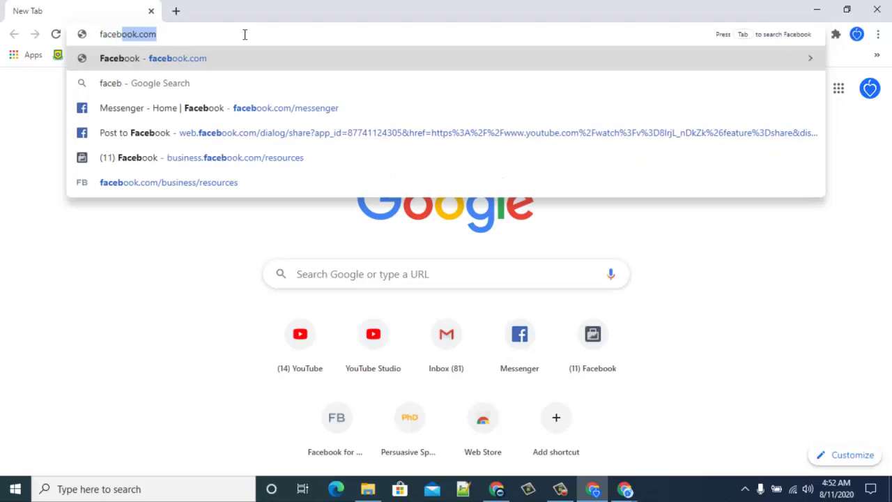
text(ook.com/bu)
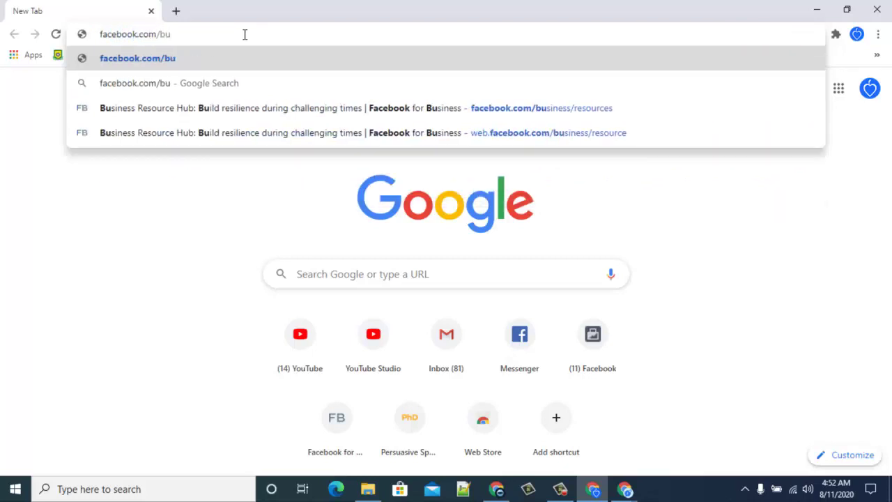
text(siness/reso)
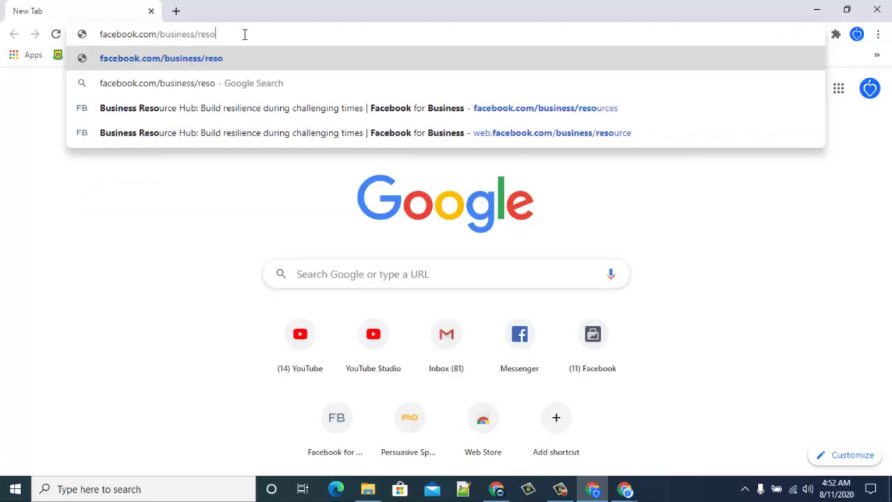
text(urces)
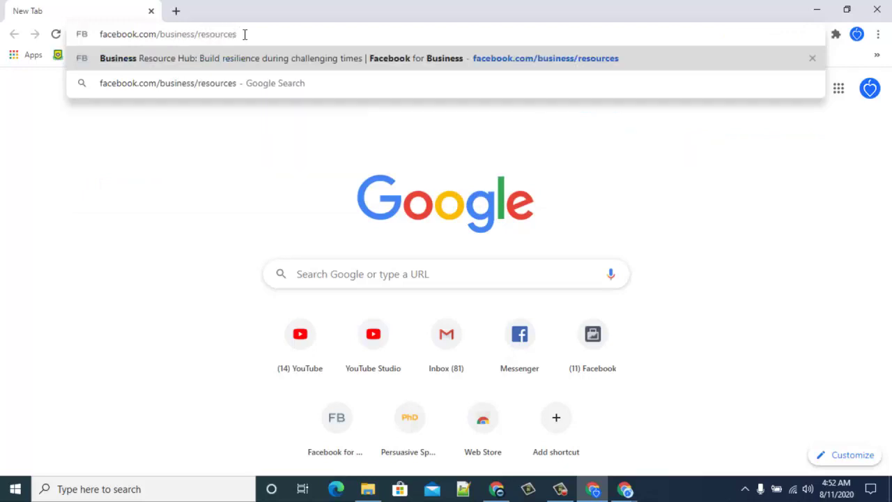
key(Return)
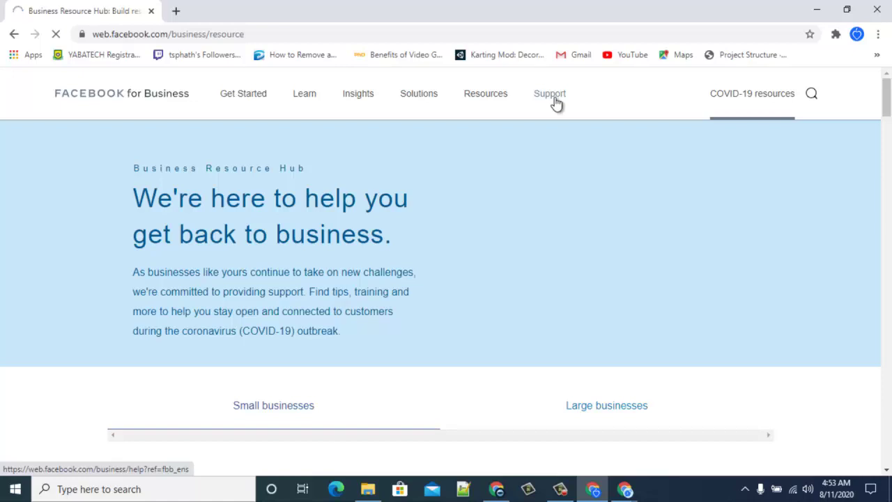
- Go to the Business Help Centre's support page and open the chat contact form for the support team
click(564, 98)
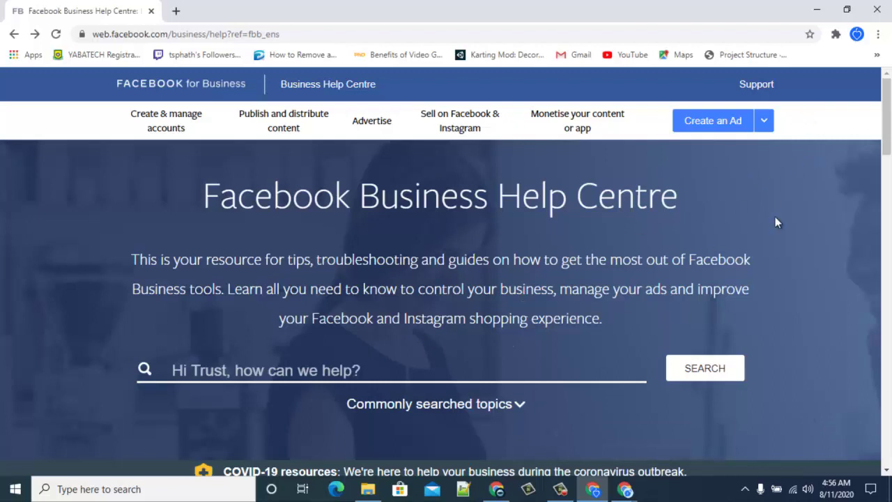
click(753, 91)
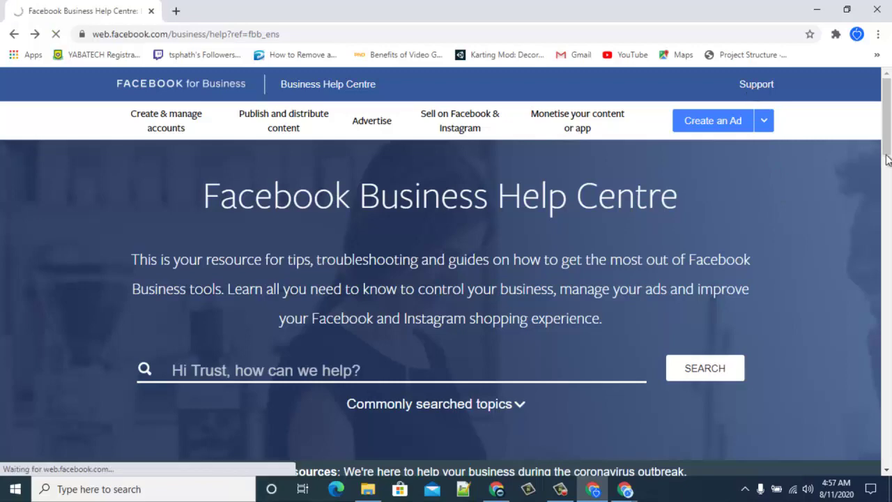
drag(886, 150, 888, 238)
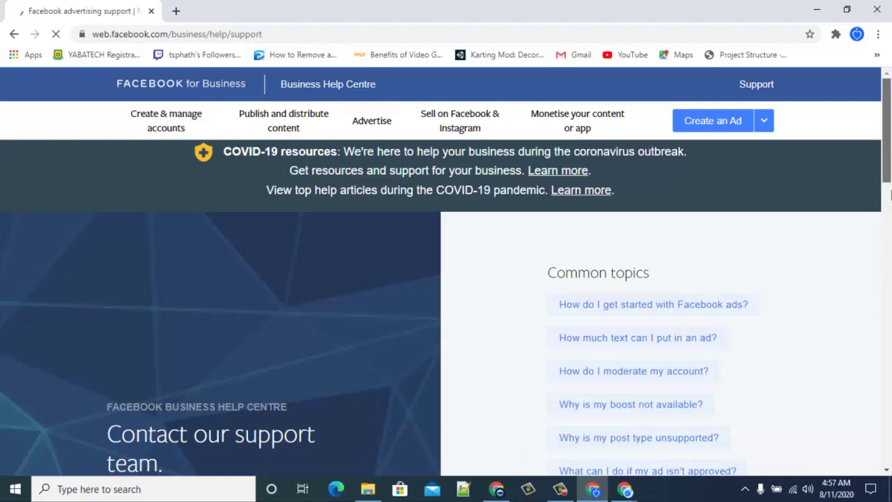
drag(887, 165, 889, 204)
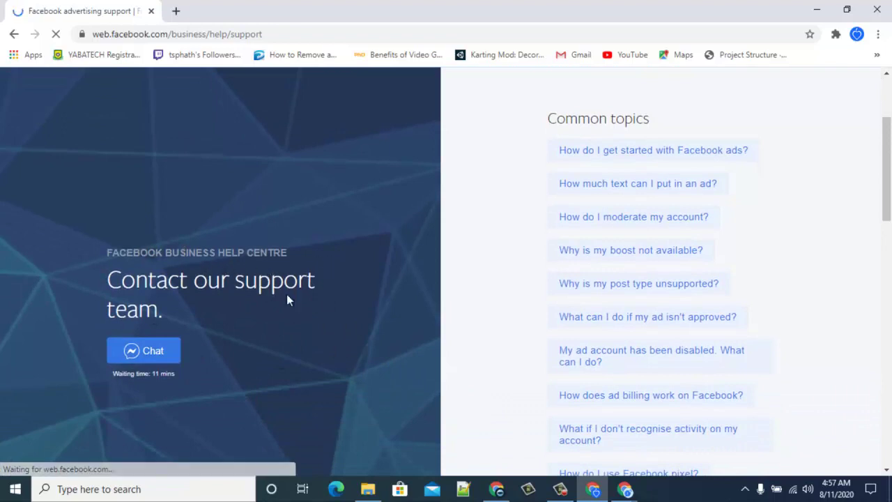
click(153, 351)
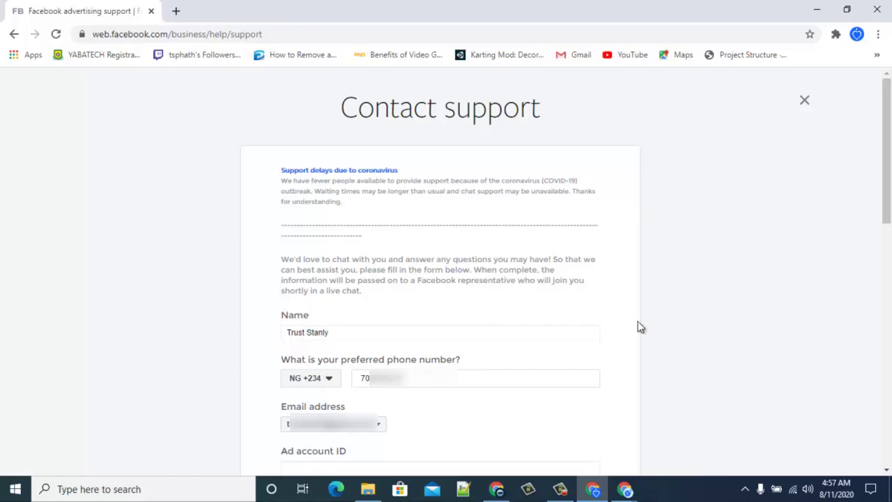
drag(886, 213, 886, 255)
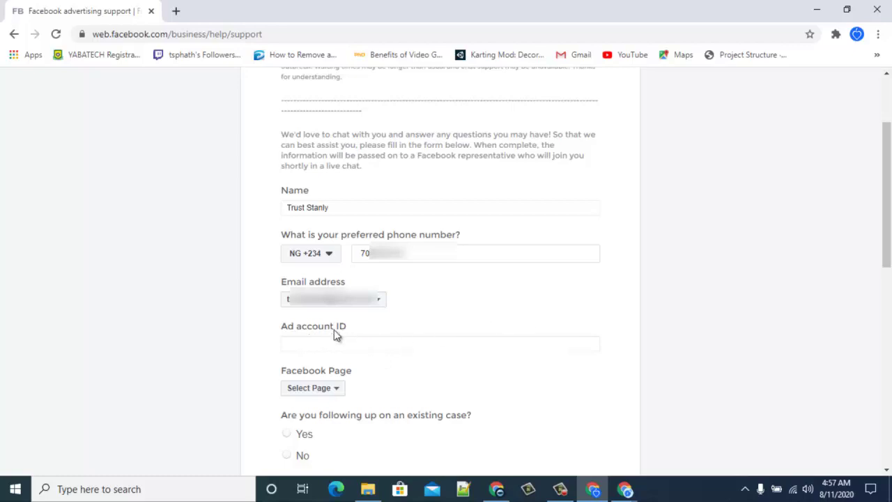
drag(887, 263, 888, 227)
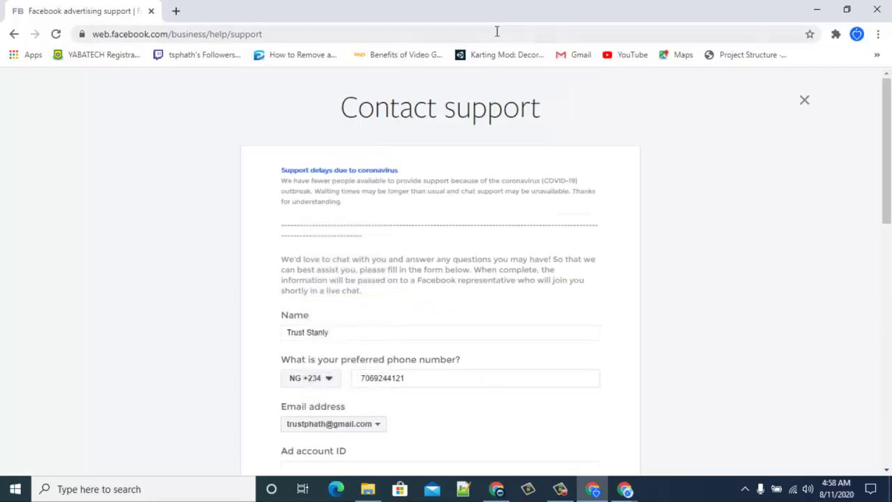
key(ctrl+t)
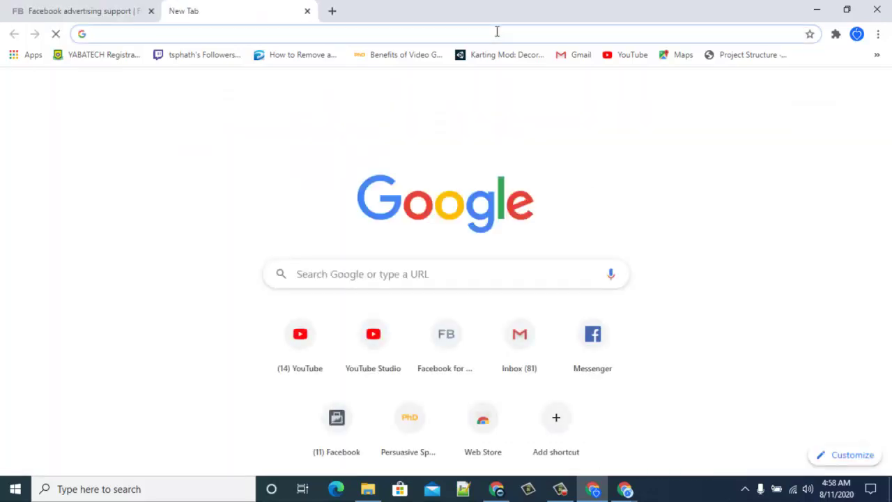
text(b)
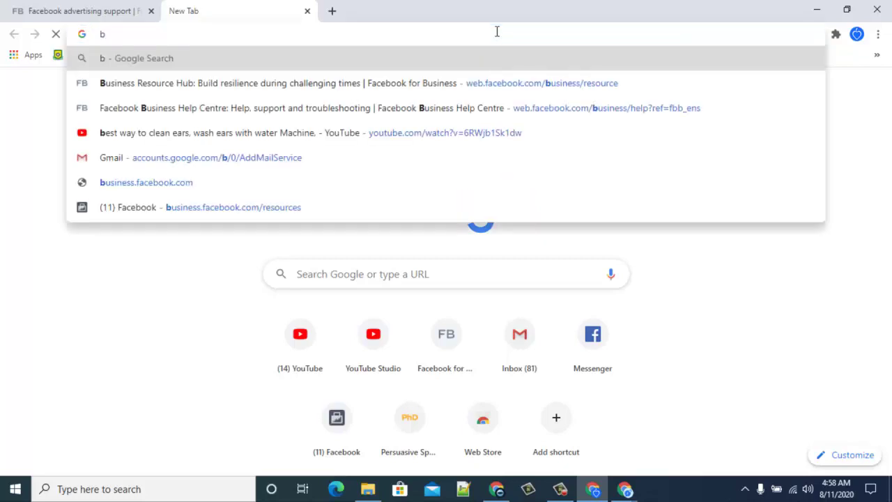
text(us)
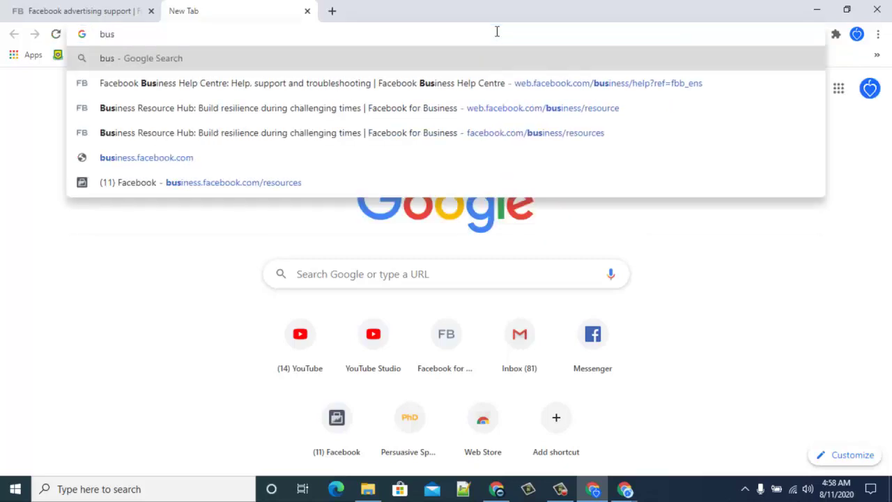
text(ines)
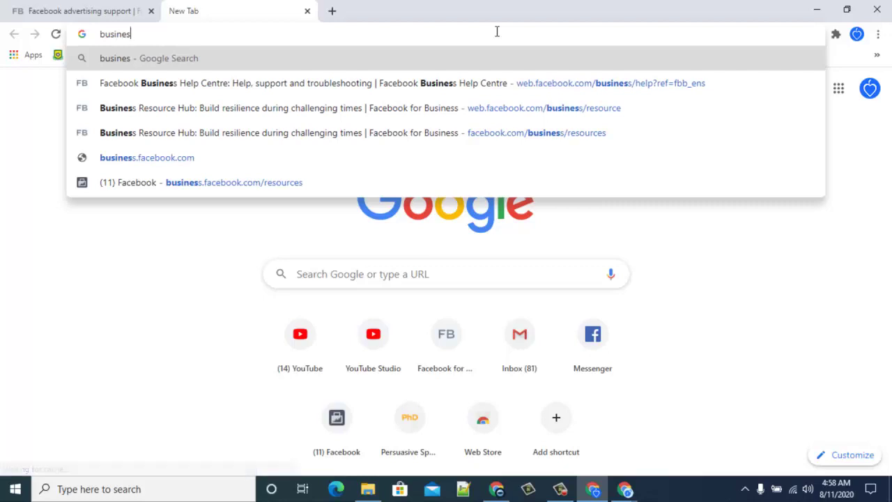
key(Down)
key(Down)
key(Down)
key(Down)
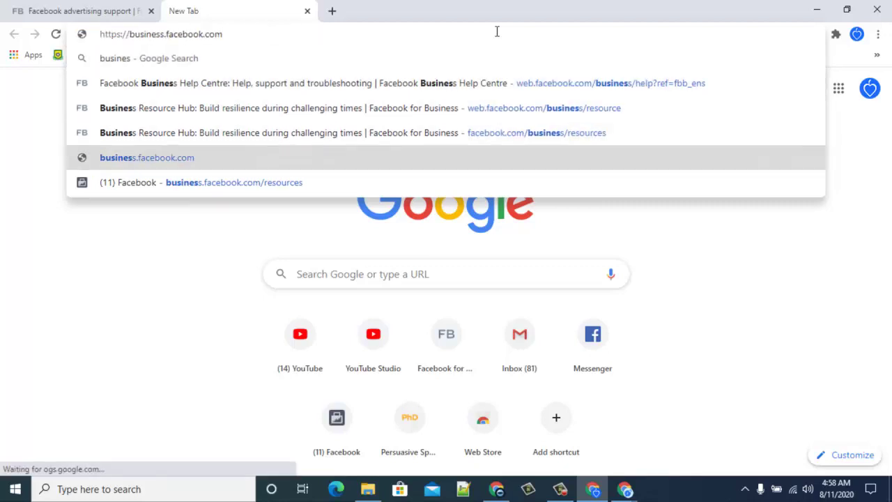
text(/)
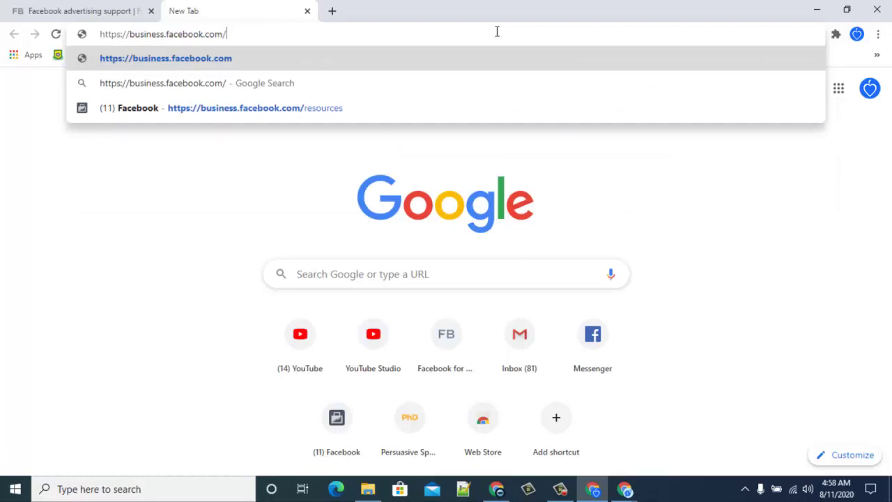
text(o)
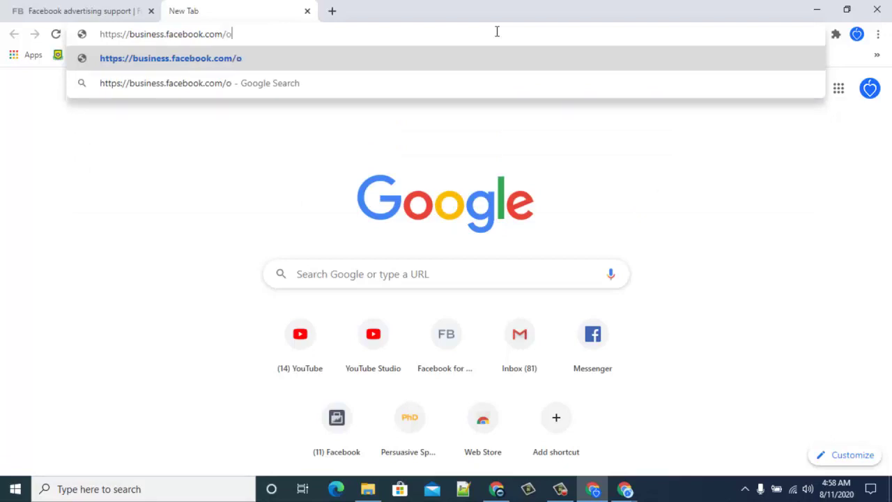
text(verview)
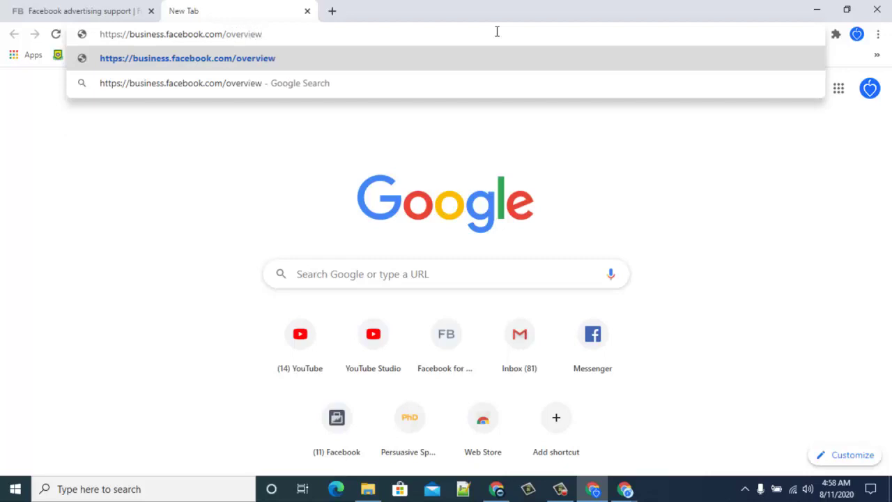
key(Return)
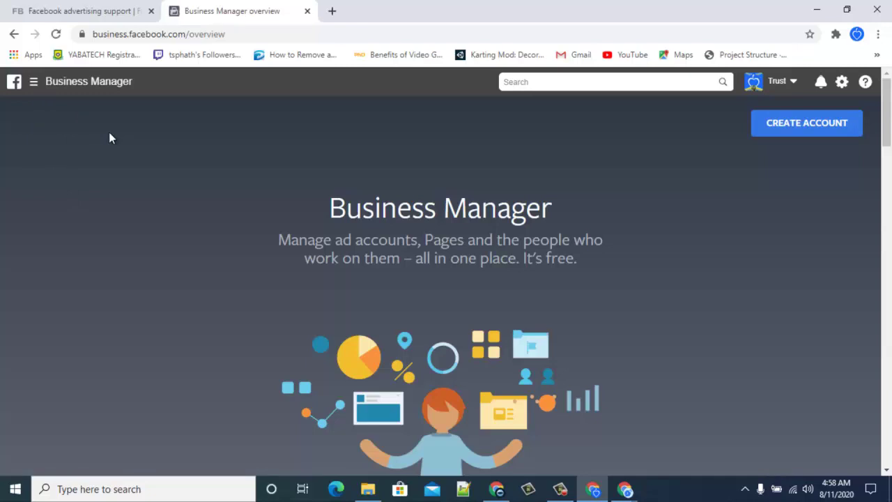
- Open Ads Manager from the Business Manager shortcuts
click(33, 81)
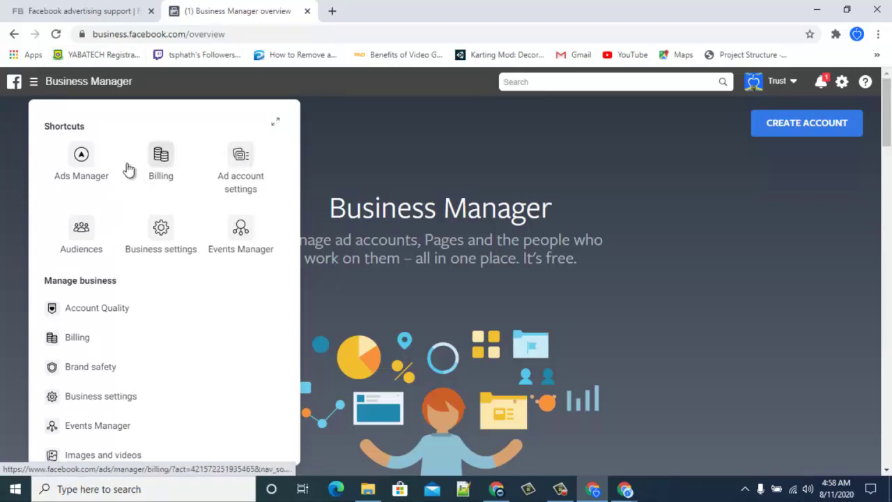
click(85, 160)
click(115, 10)
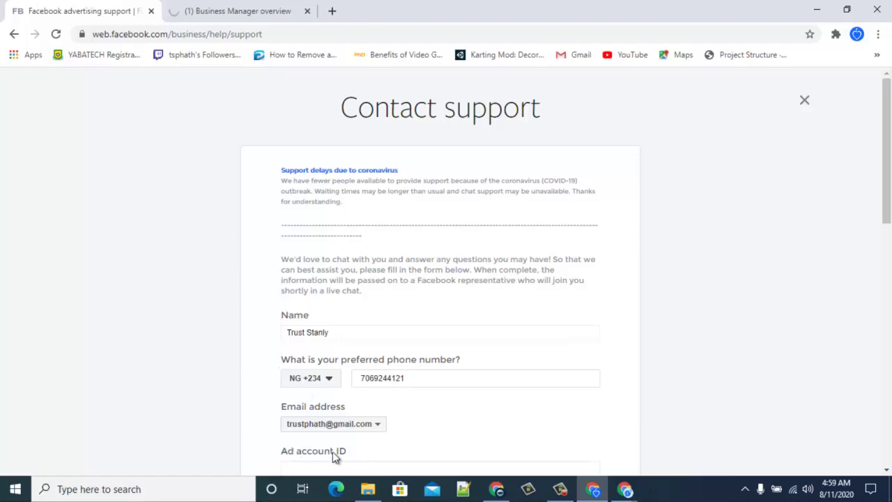
click(230, 10)
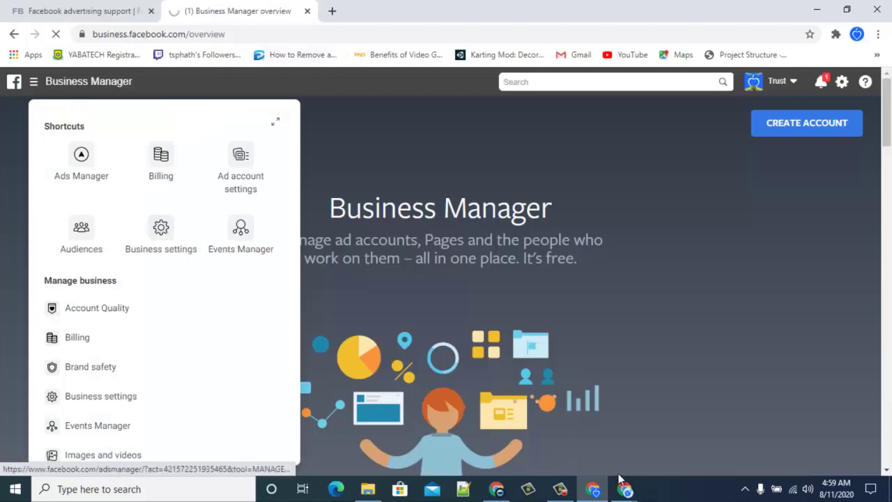
click(560, 488)
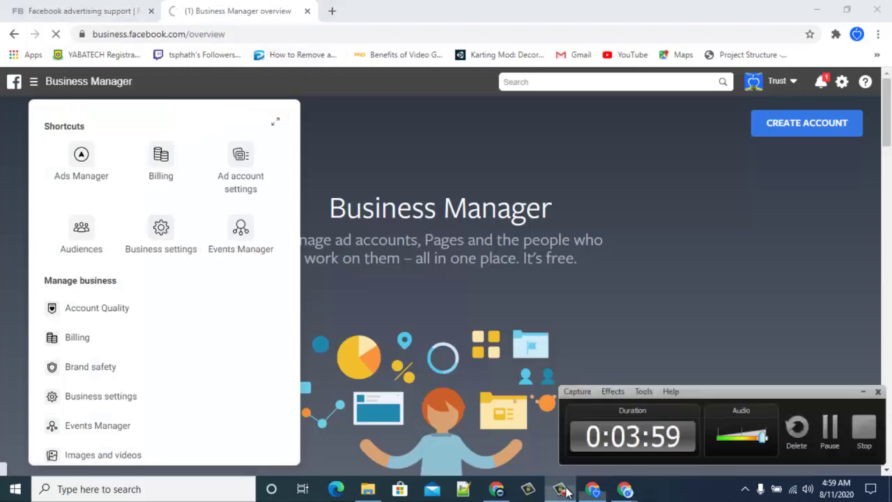
click(830, 428)
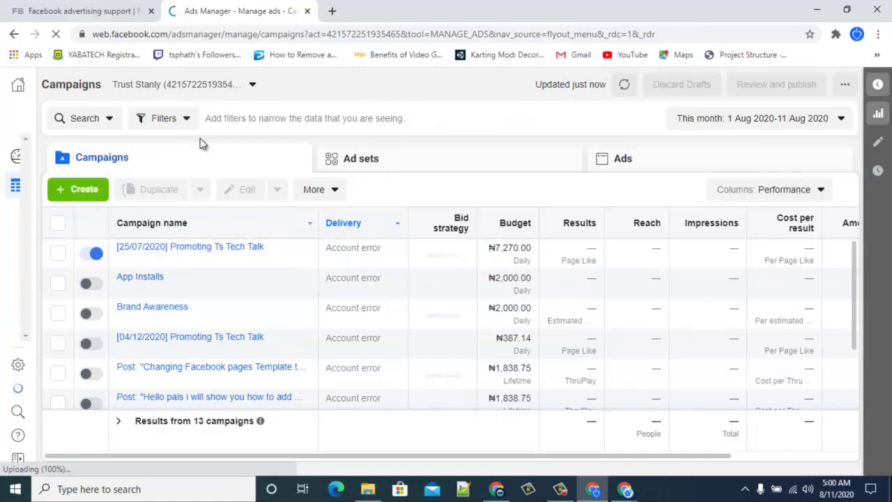
- Copy the ad account ID from the act parameter in the Ads Manager web address
click(340, 33)
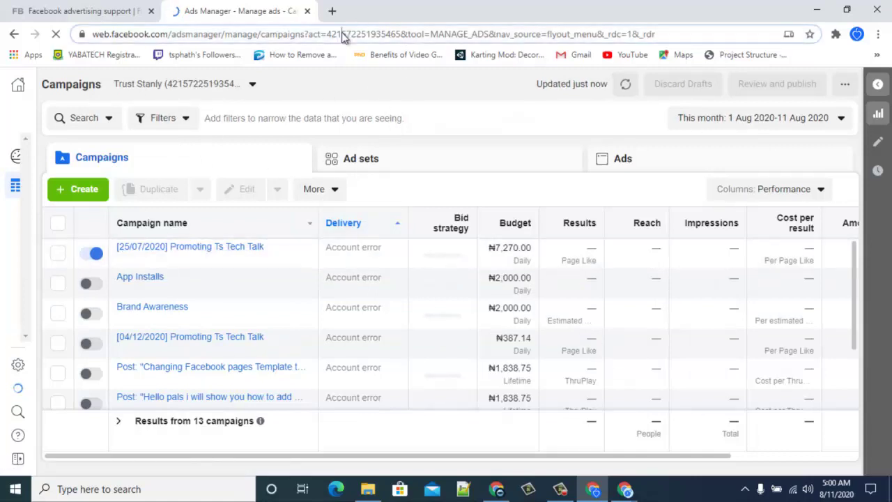
double_click(342, 33)
key(ctrl+c)
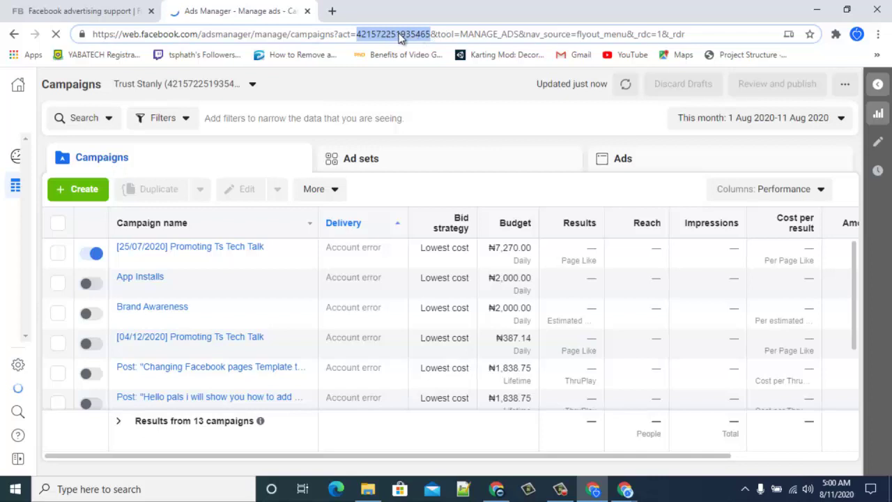
- Paste the copied ad account ID into the Ad account ID field of the Contact support form
click(28, 11)
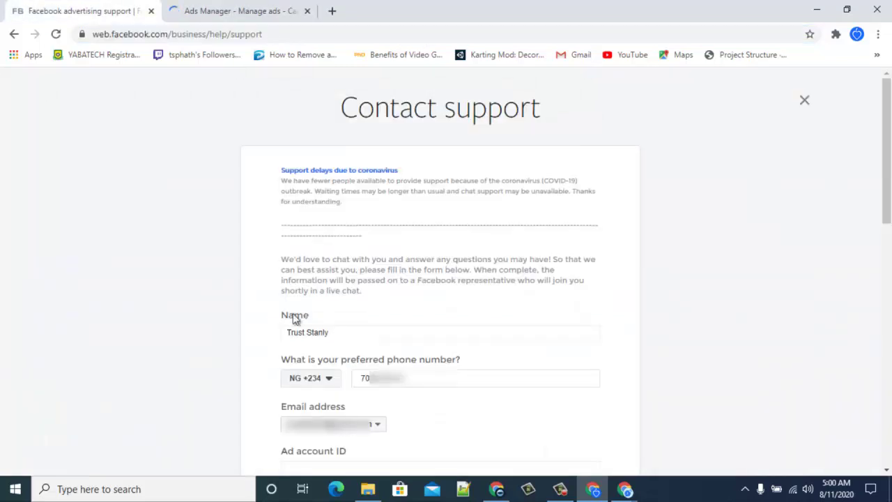
drag(886, 199, 888, 244)
click(371, 388)
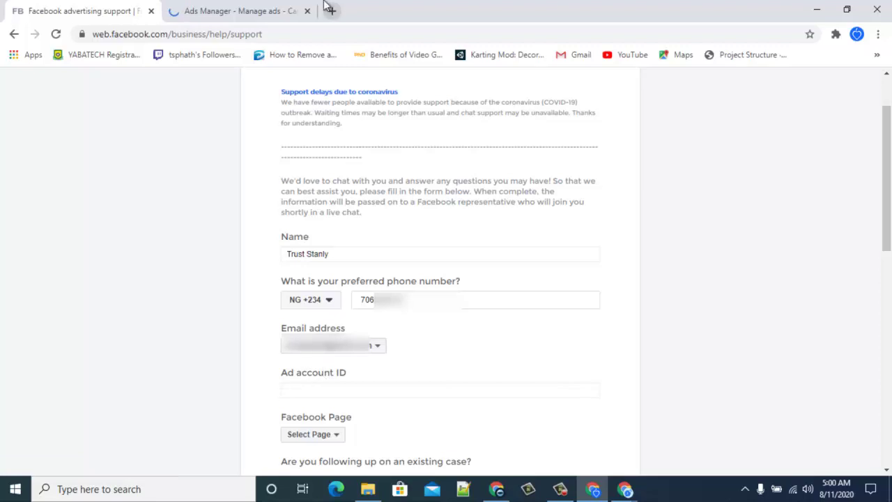
click(268, 11)
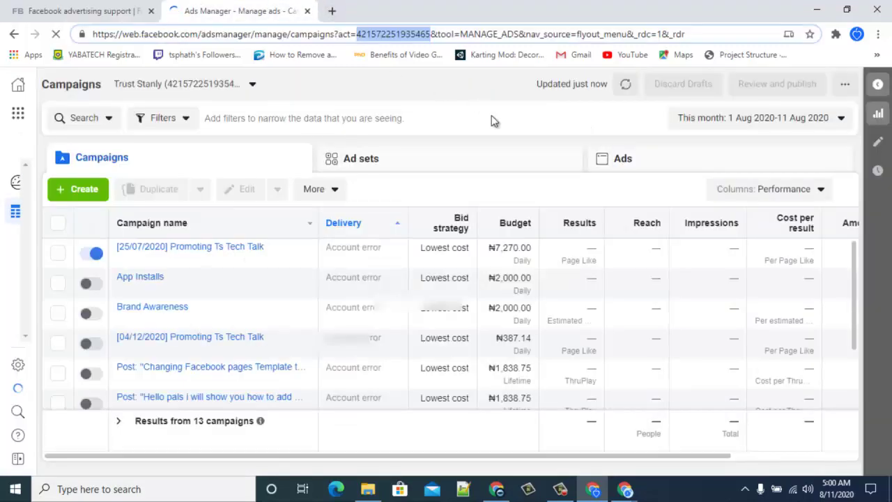
click(76, 9)
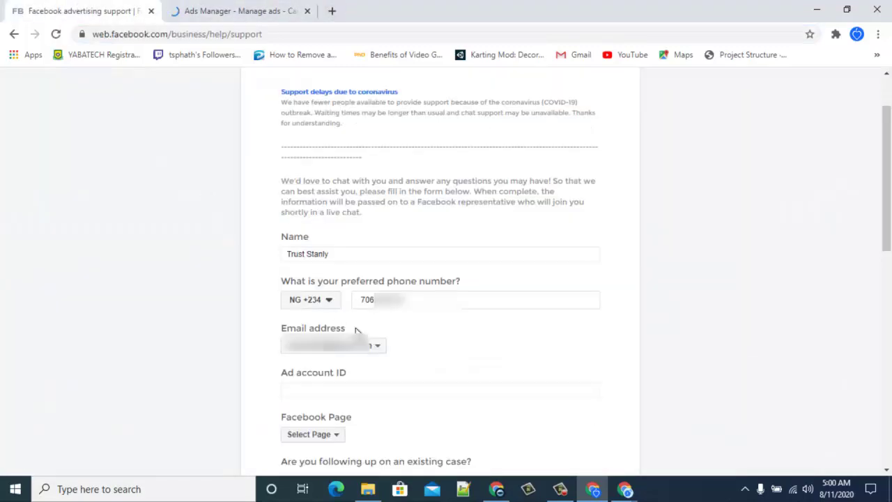
key(ctrl+v)
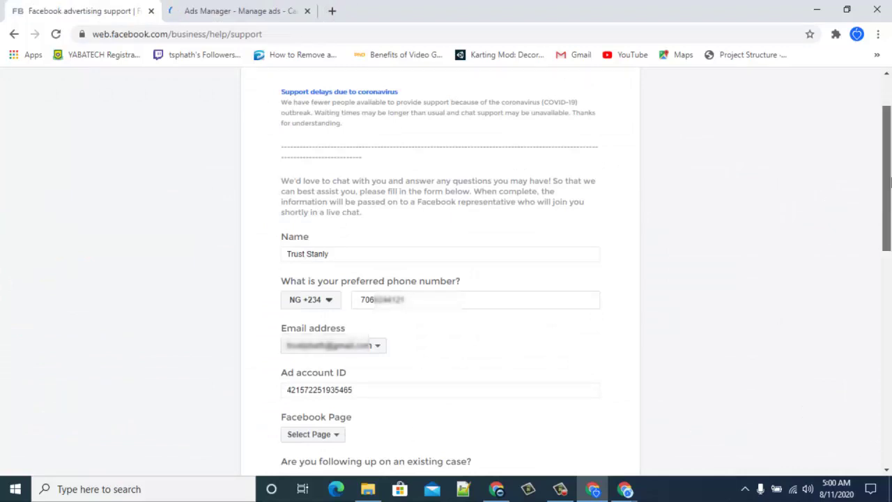
drag(888, 189, 759, 272)
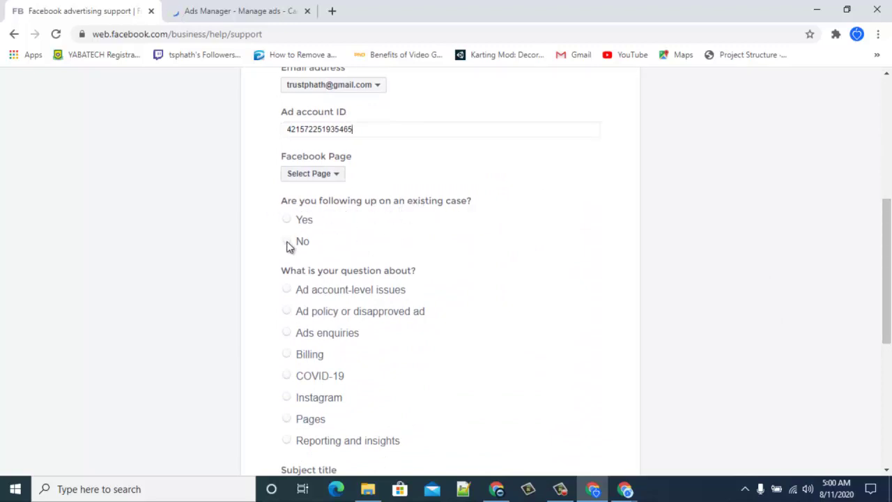
- Mark the request as a follow-up on the existing case "Fan page not displaying (6 August 2020)"
click(285, 220)
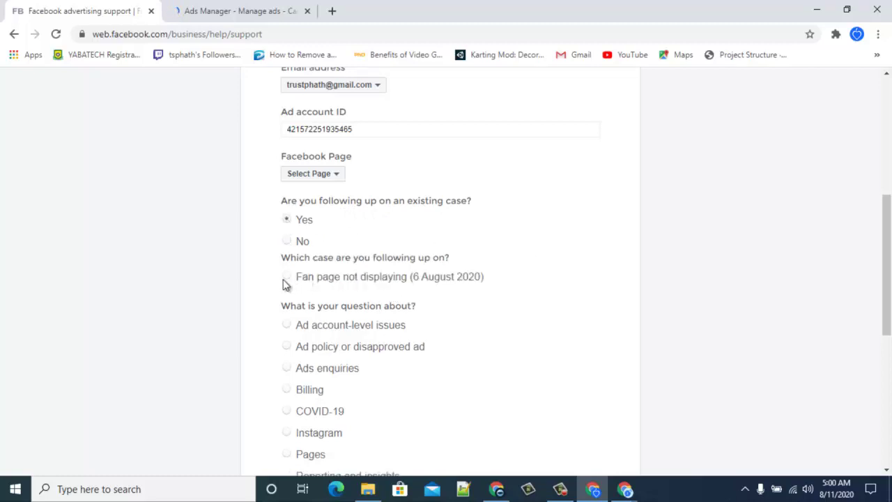
click(287, 278)
scroll(836, 271, down, 1)
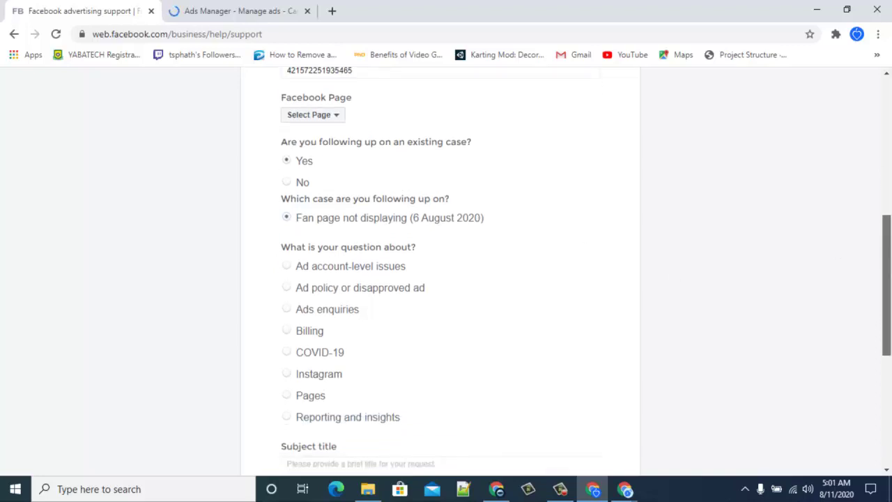
- Answer No to following up on an existing case, and set the question topic to Billing with Other as its subtopic
click(290, 184)
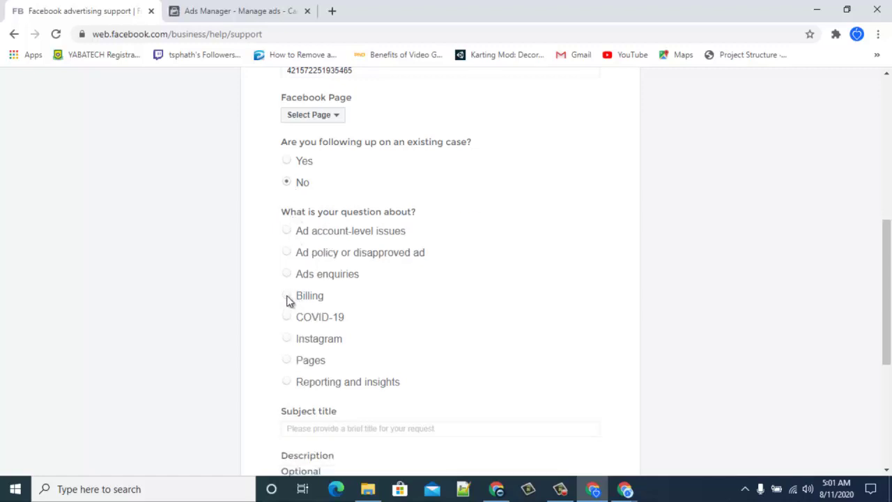
click(287, 296)
scroll(886, 278, down, 2)
scroll(424, 283, down, 1)
click(299, 220)
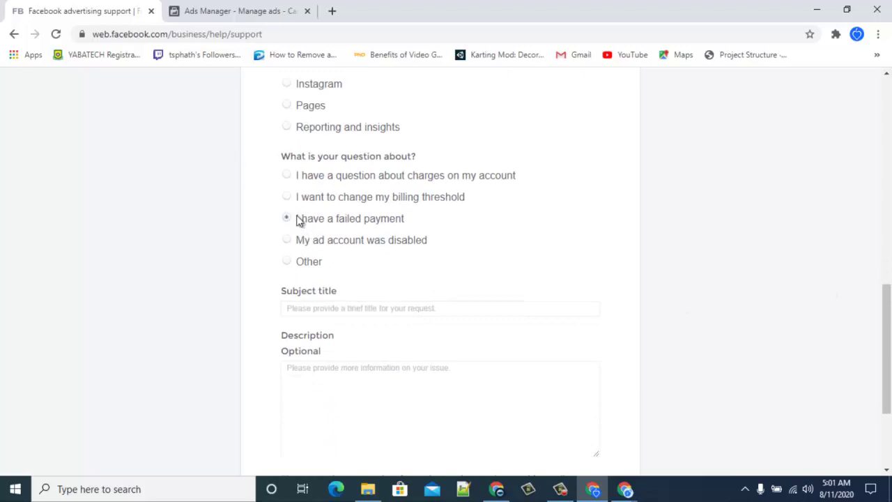
click(305, 261)
- Examine the Subject title and Description fields, the chat submission option and the filled-in details of the Contact support form
click(383, 310)
click(332, 370)
scroll(889, 299, down, 3)
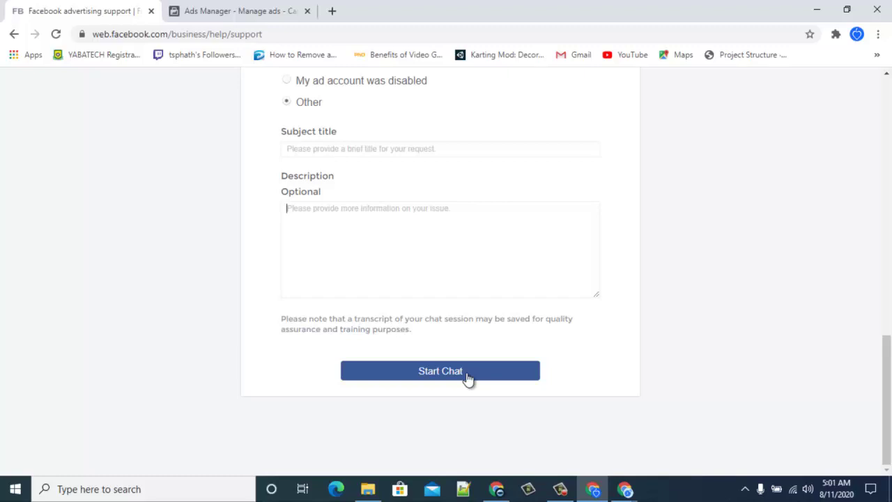
click(381, 151)
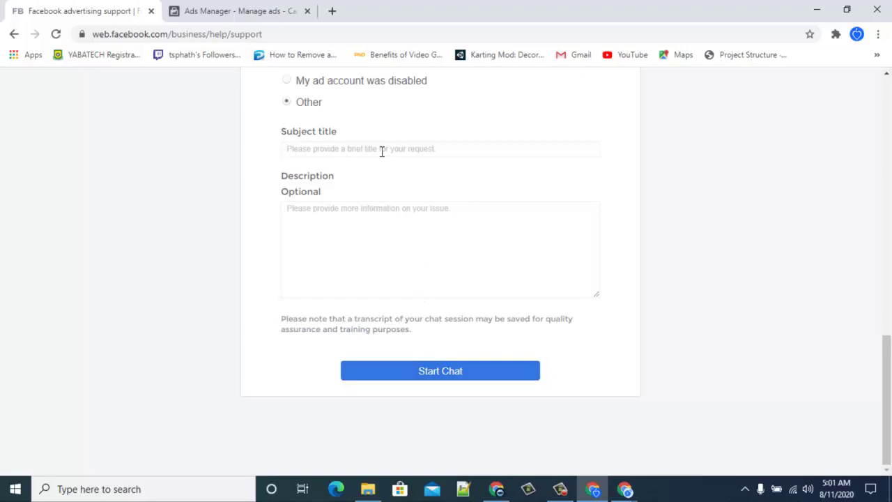
click(398, 257)
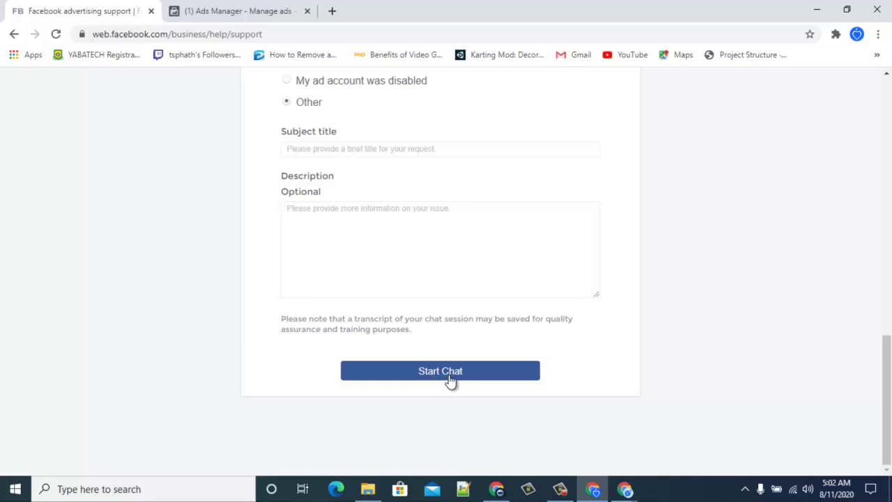
click(889, 233)
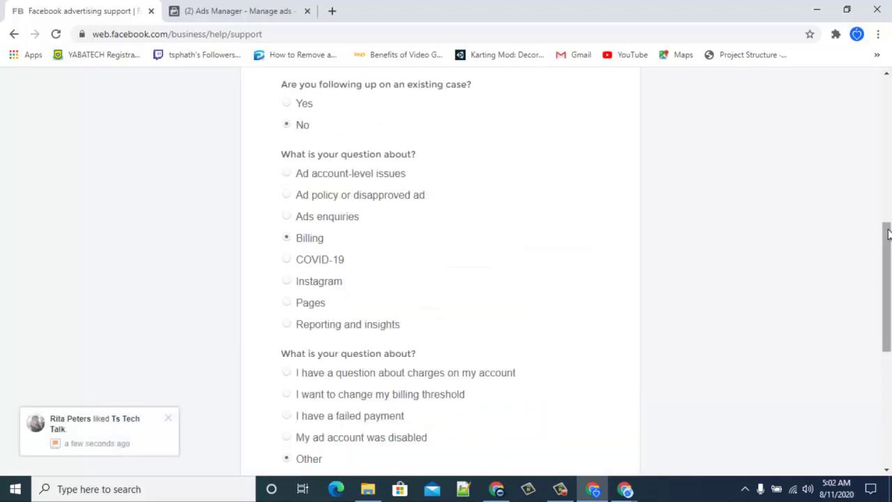
click(889, 193)
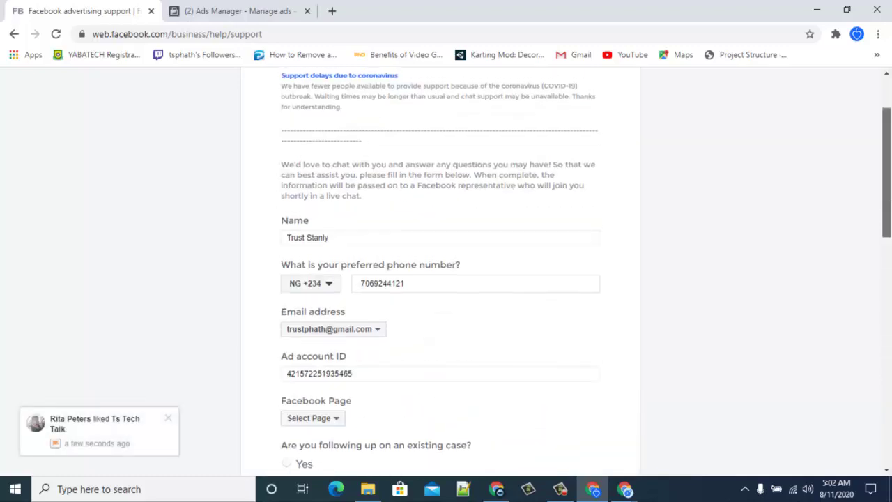
drag(890, 191, 889, 141)
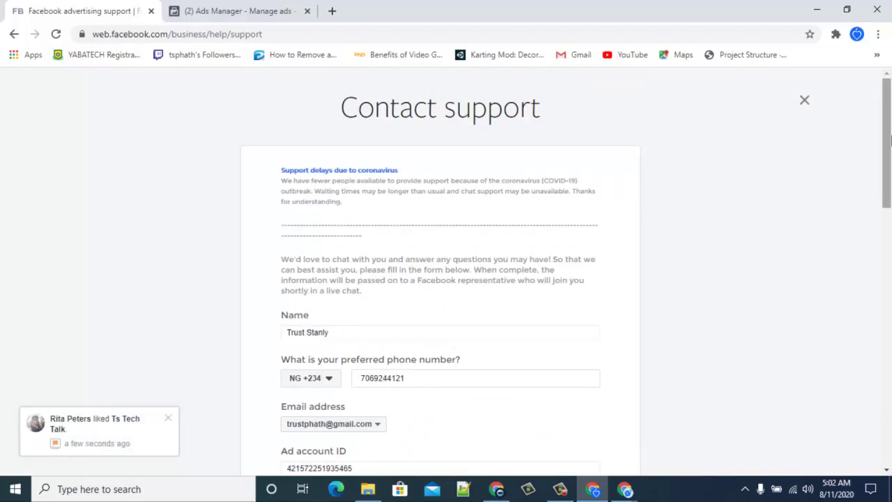